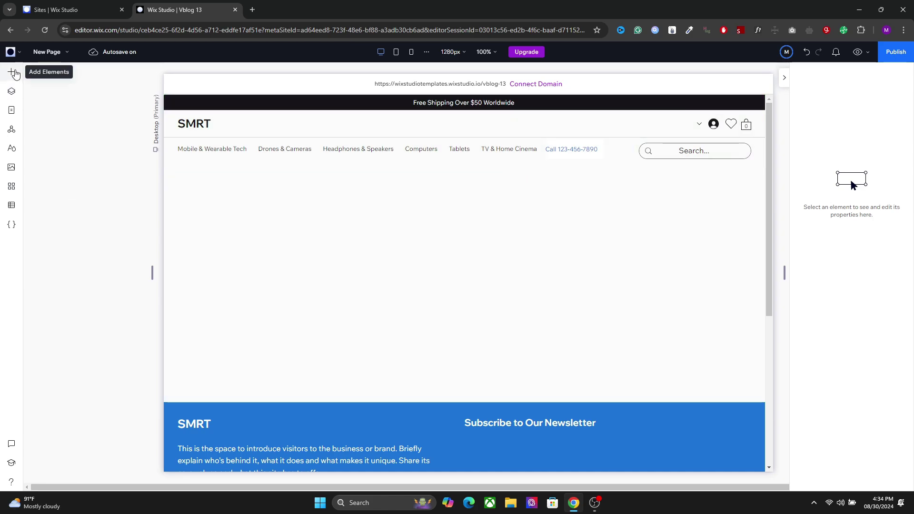
- Add an Add a Title heading, a desert image and a Start Now button to the empty section
left_click(11, 71)
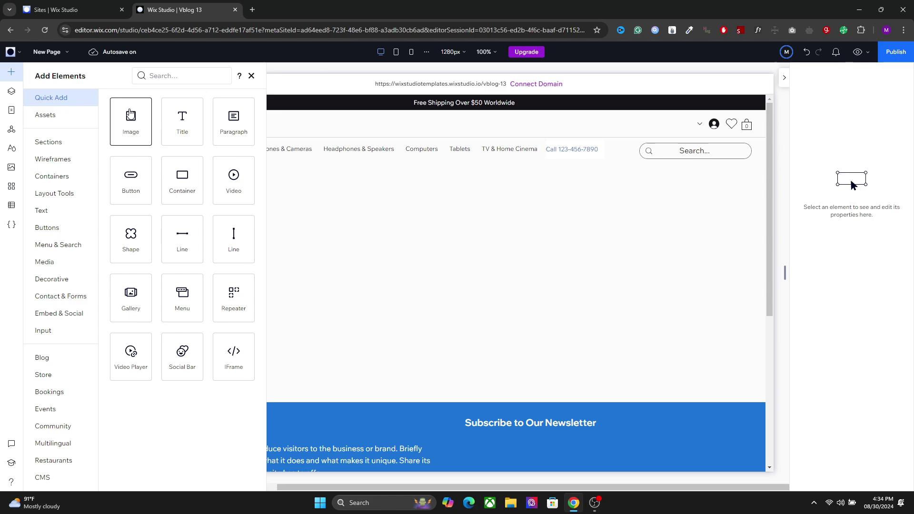
left_click_drag(183, 121, 300, 220)
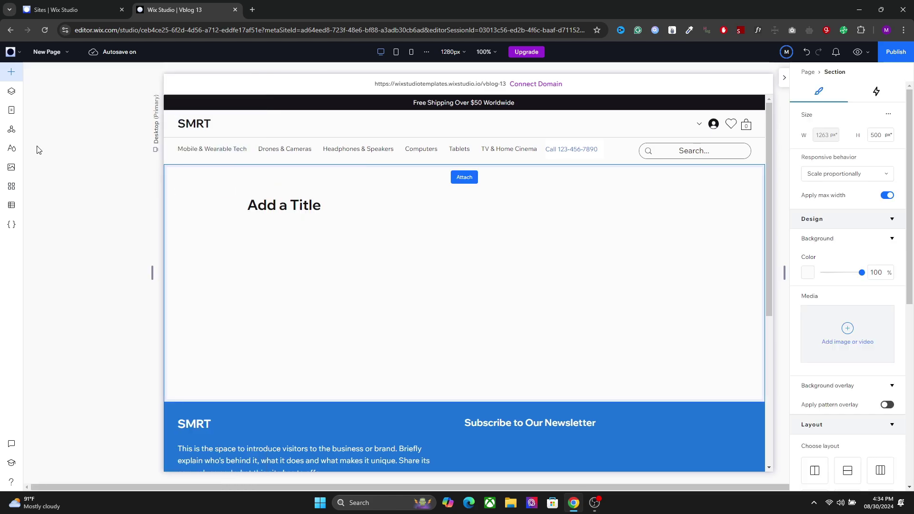
left_click(12, 73)
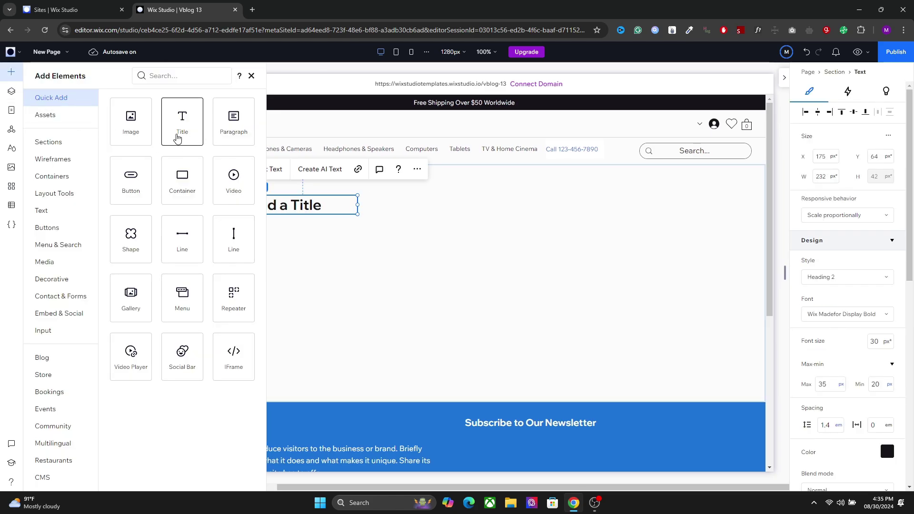
left_click_drag(133, 122, 274, 276)
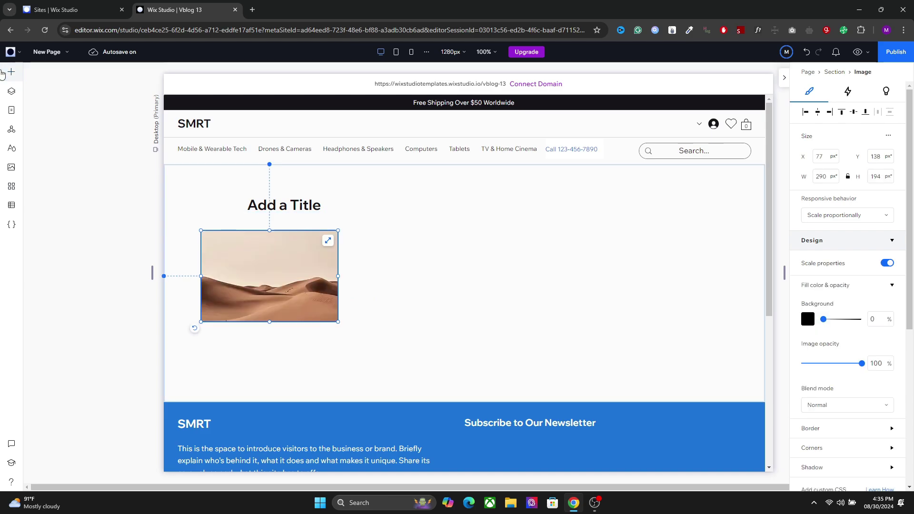
left_click(11, 71)
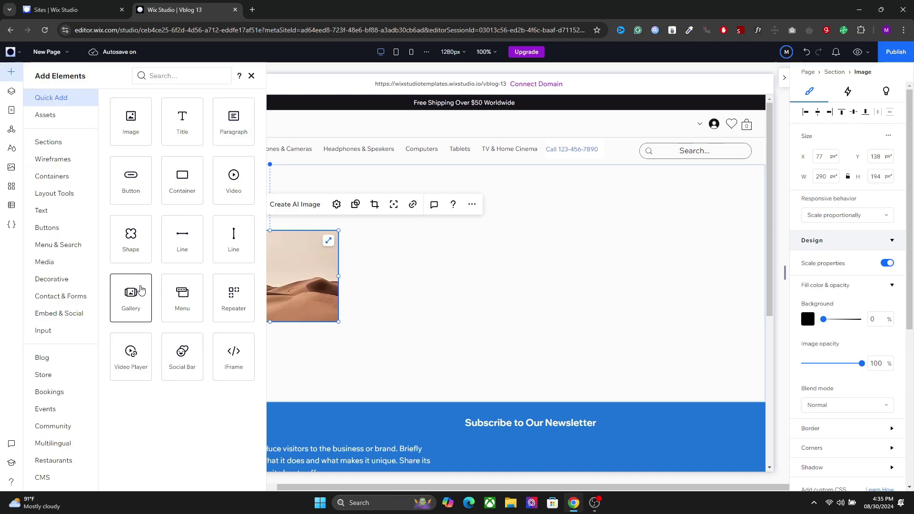
left_click_drag(142, 201, 250, 350)
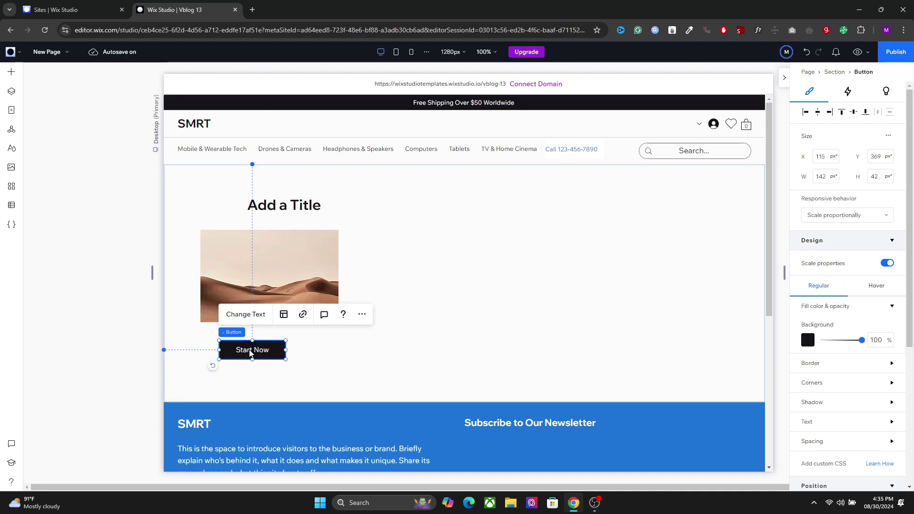
- Duplicate the Start Now button beside the original and align the image and title above them
key("ctrl+d")
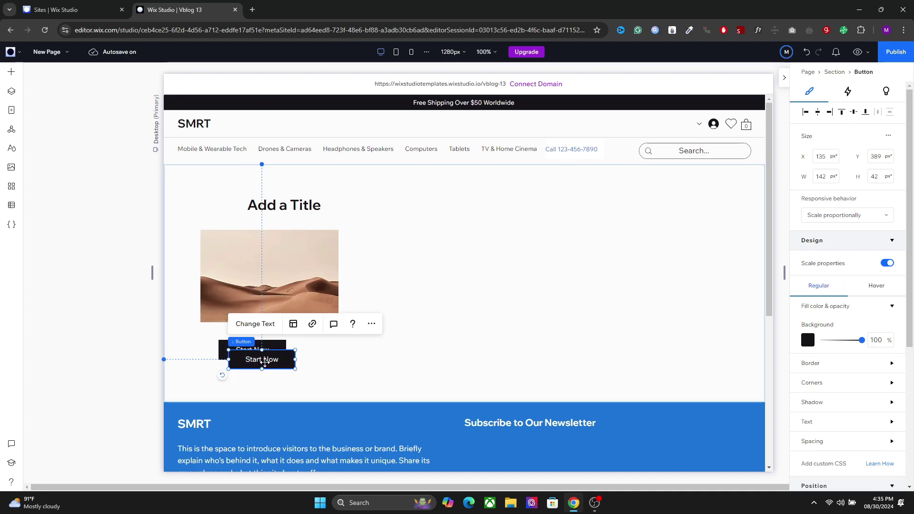
left_click_drag(265, 363, 331, 354)
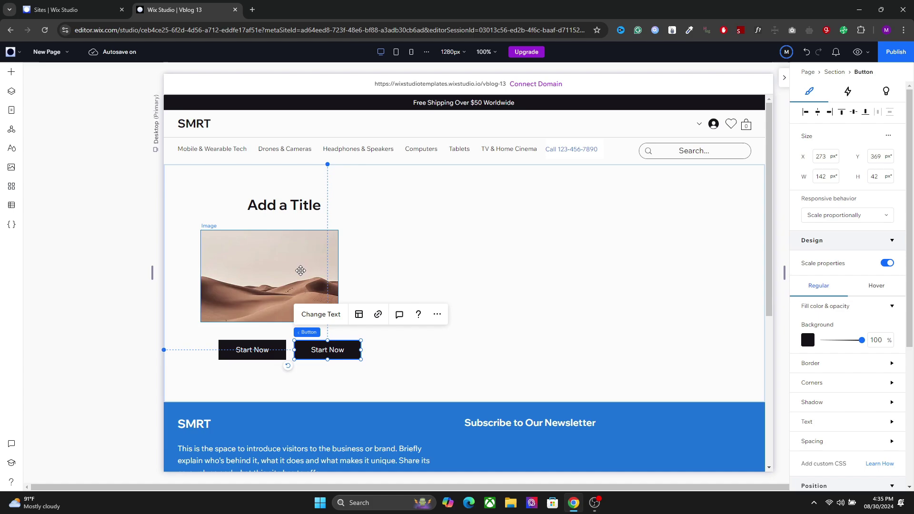
left_click_drag(300, 270, 317, 281)
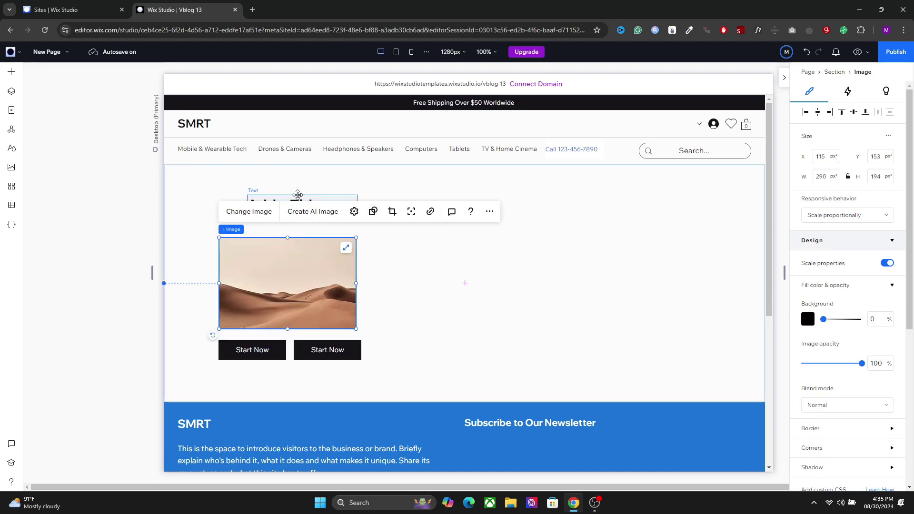
left_click_drag(298, 195, 267, 206)
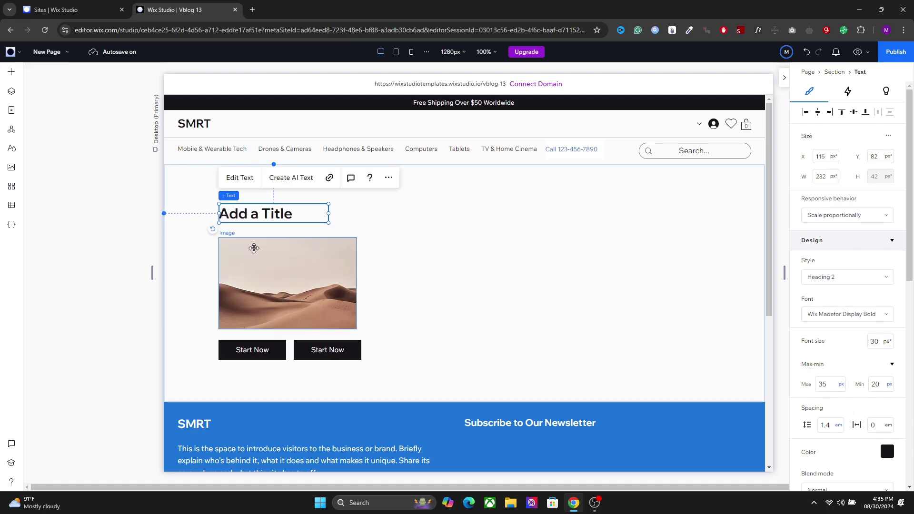
left_click(287, 290)
- Set the desert image's responsive behaviour to Fixed and test the layout at a narrower canvas width
left_click(467, 290)
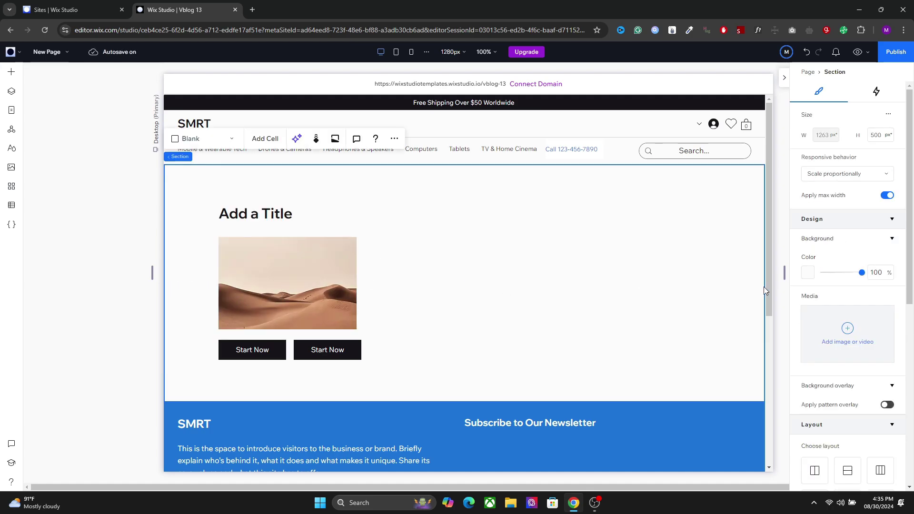
left_click_drag(785, 278, 718, 278)
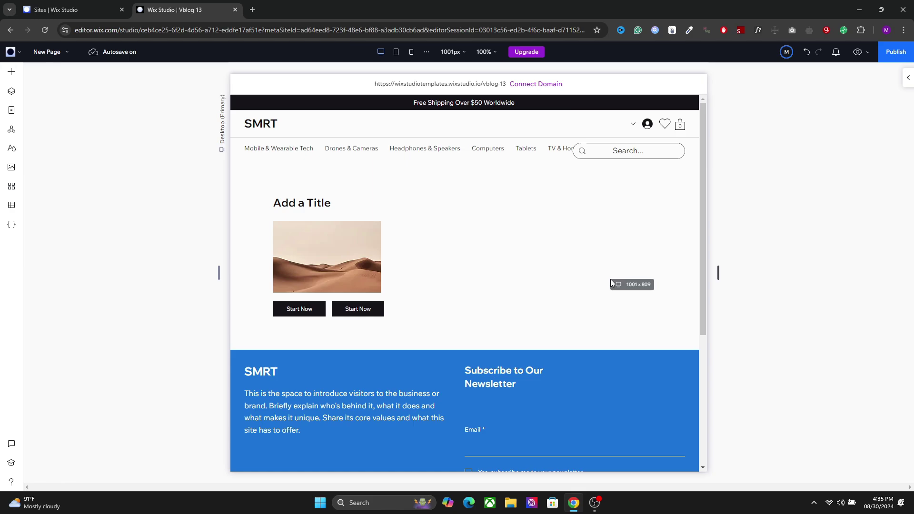
left_click(278, 255)
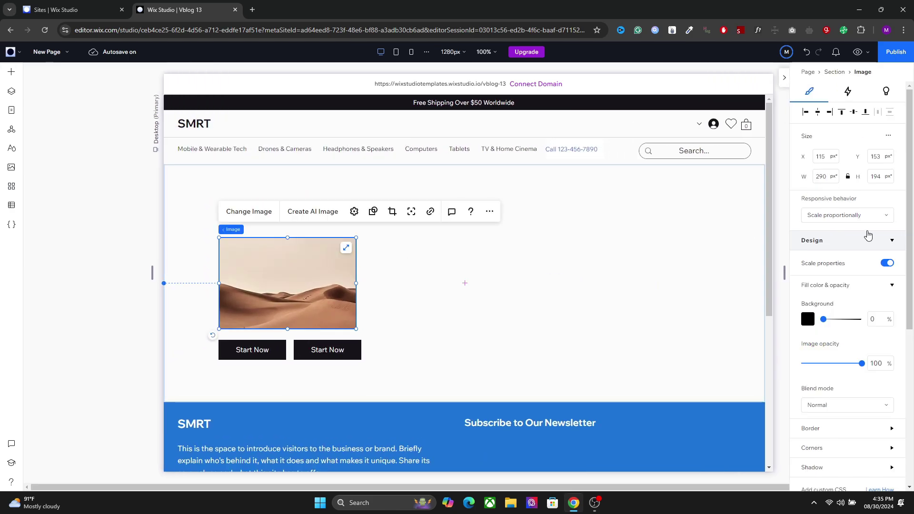
left_click(838, 215)
key("Escape")
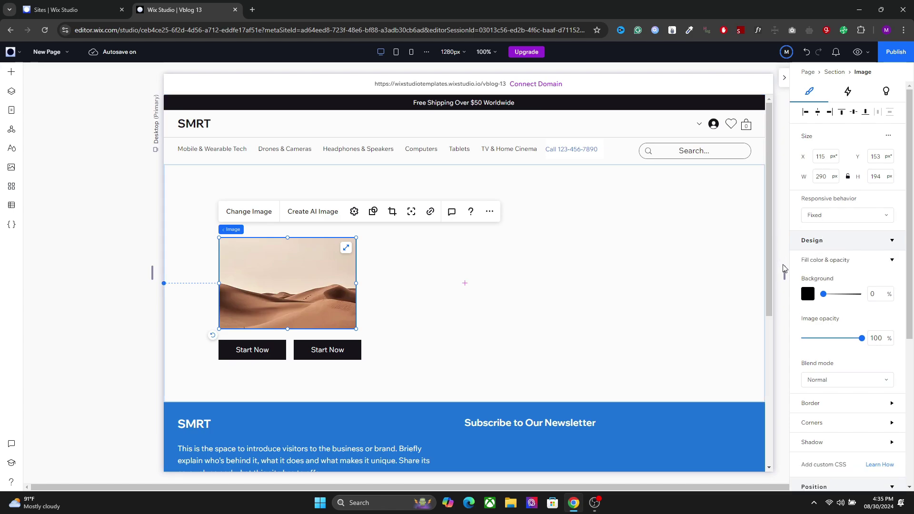
left_click_drag(785, 269, 692, 276)
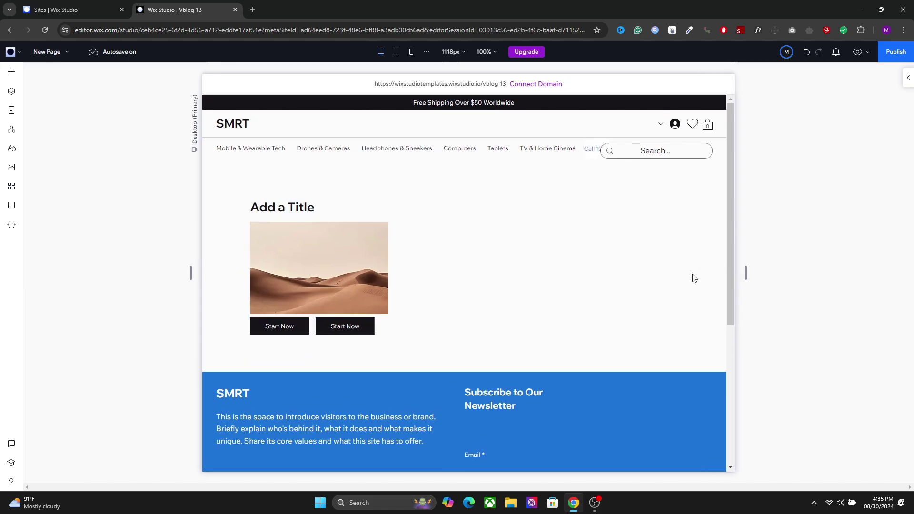
- Select both Start Now buttons together, ready to group them into a stack
left_click(405, 266)
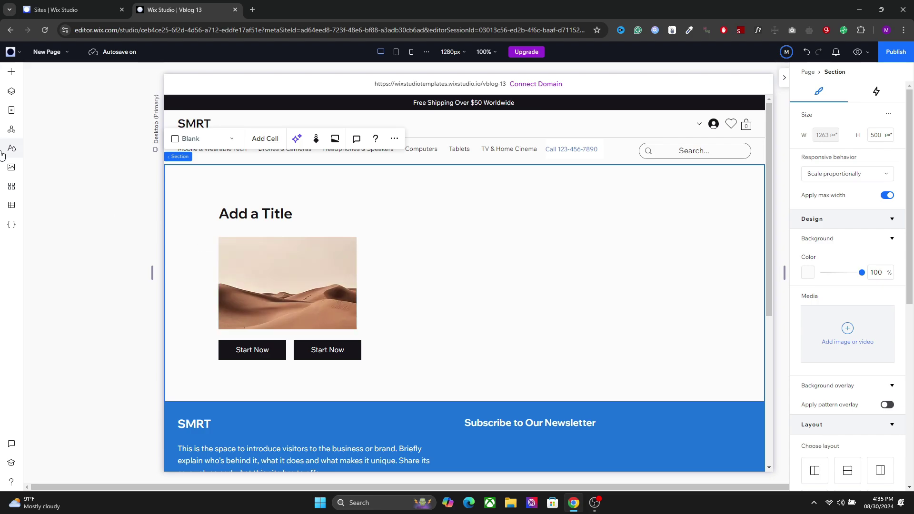
left_click(251, 347)
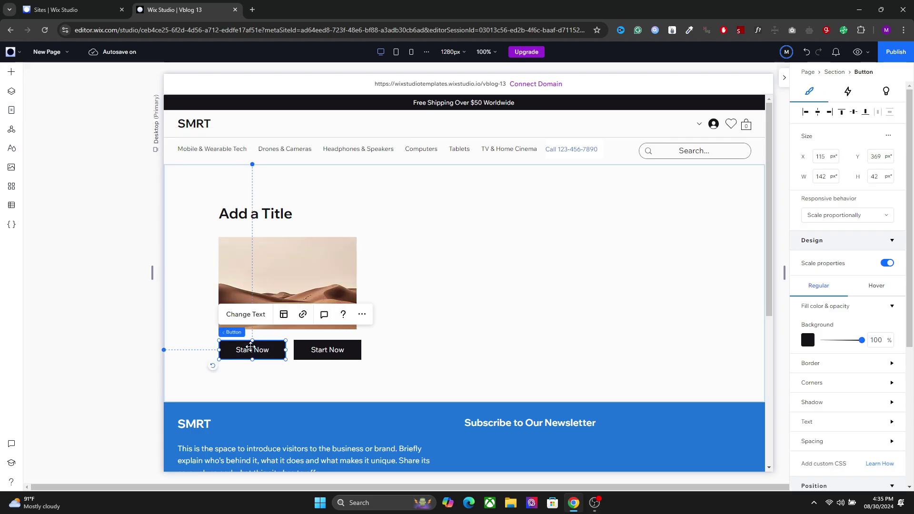
left_click(302, 351, "shift")
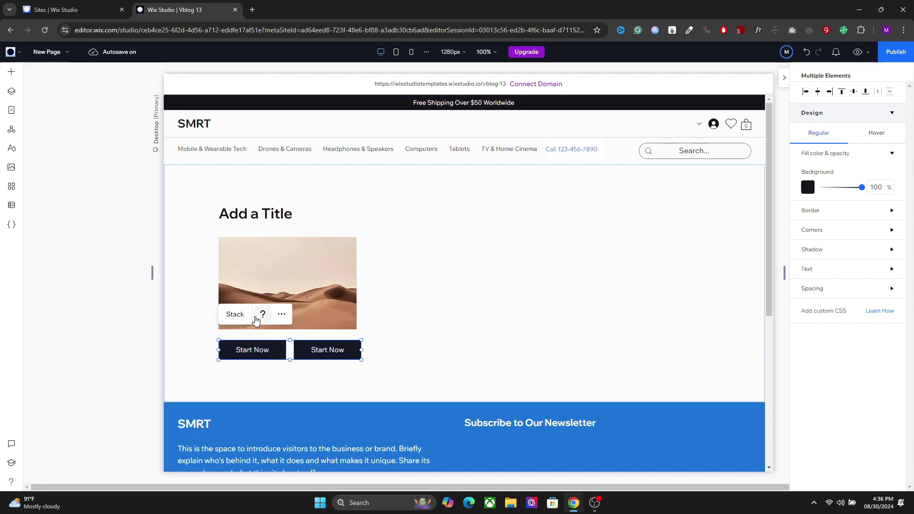
left_click(237, 315)
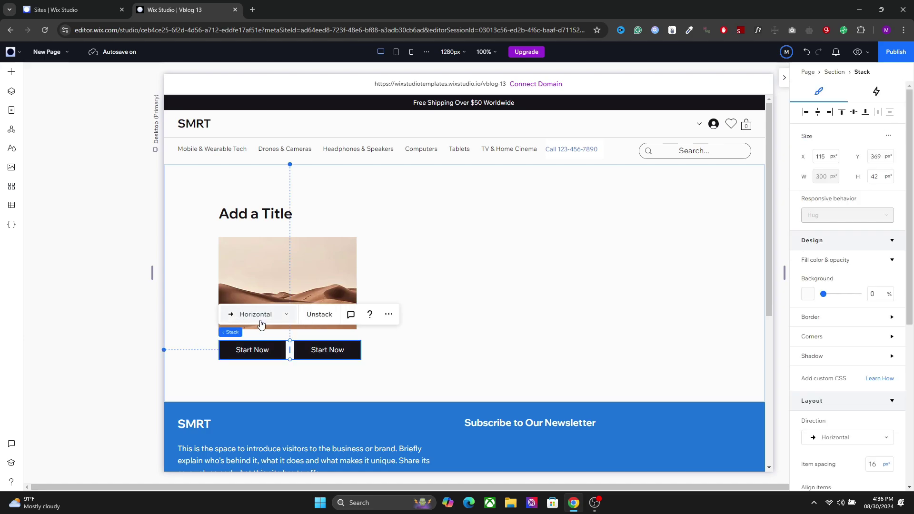
left_click(274, 319)
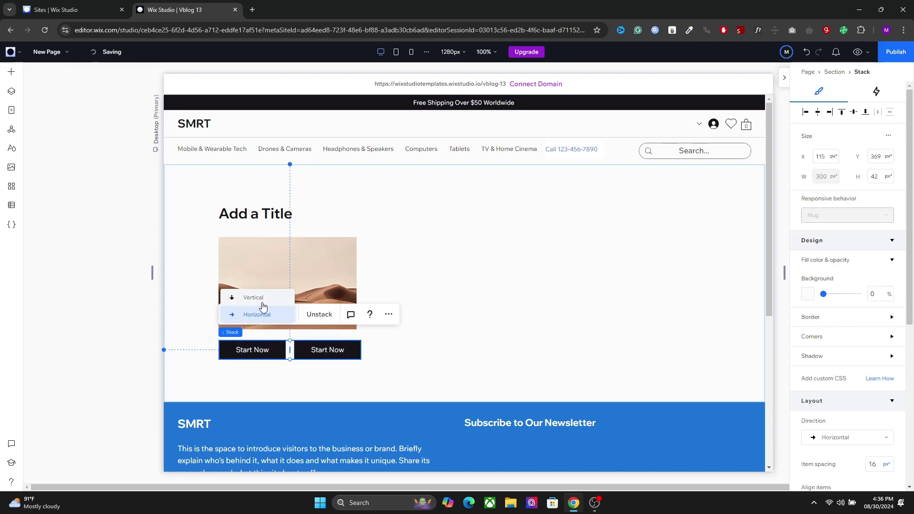
left_click(261, 299)
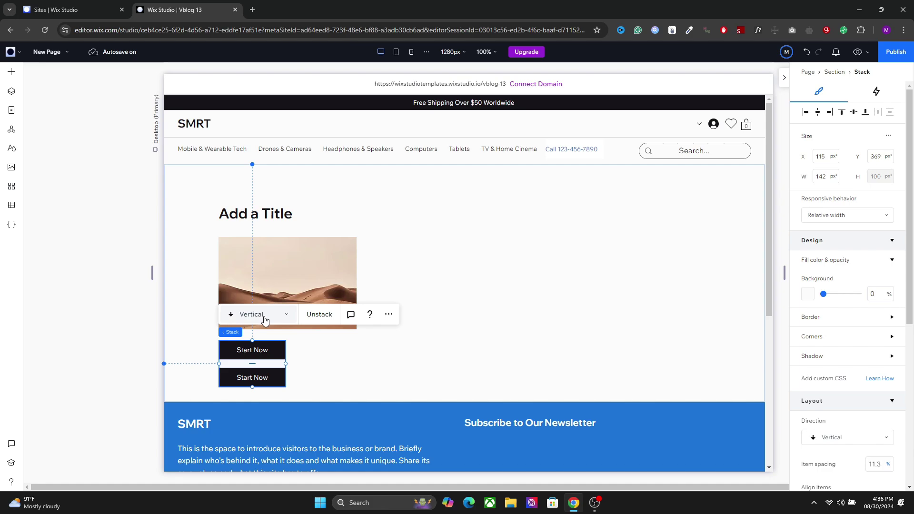
left_click(265, 317)
left_click(257, 332)
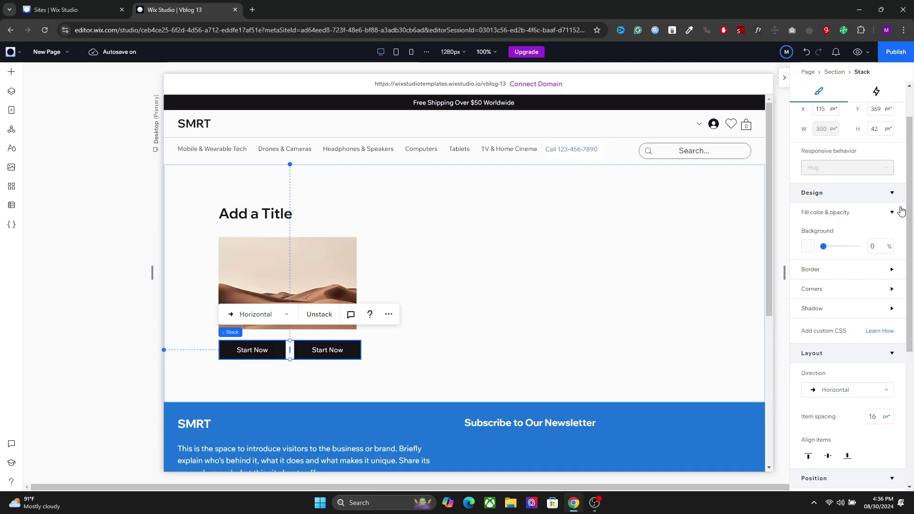
- Set the button stack's background to the off-white #FCFCFC theme colour
scroll(902, 211, "up", 1)
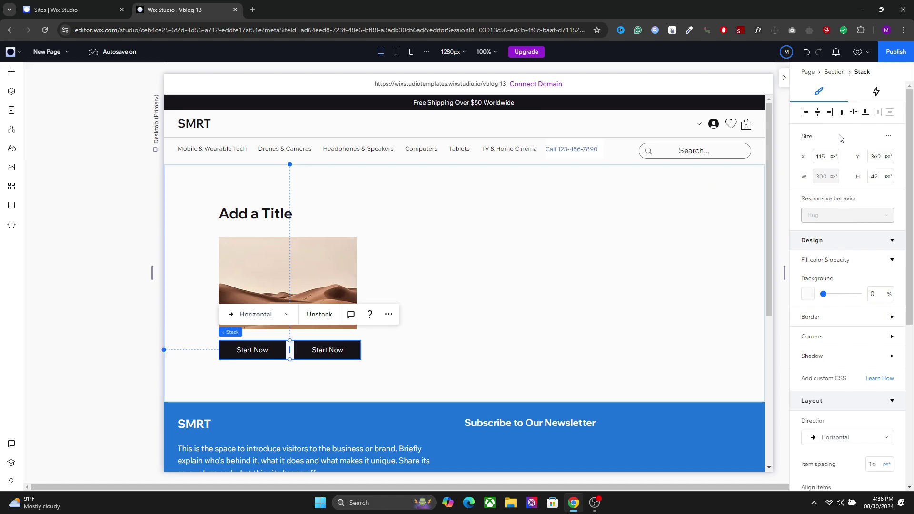
left_click(809, 295)
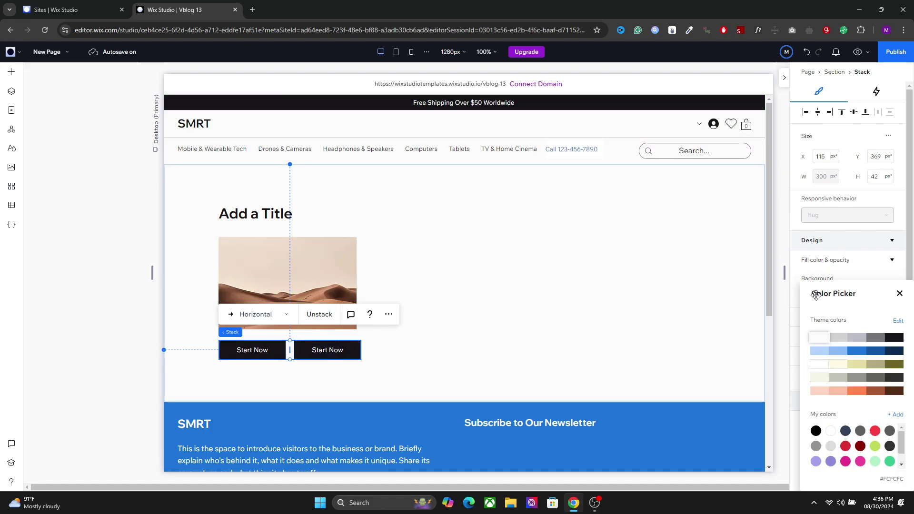
left_click(857, 352)
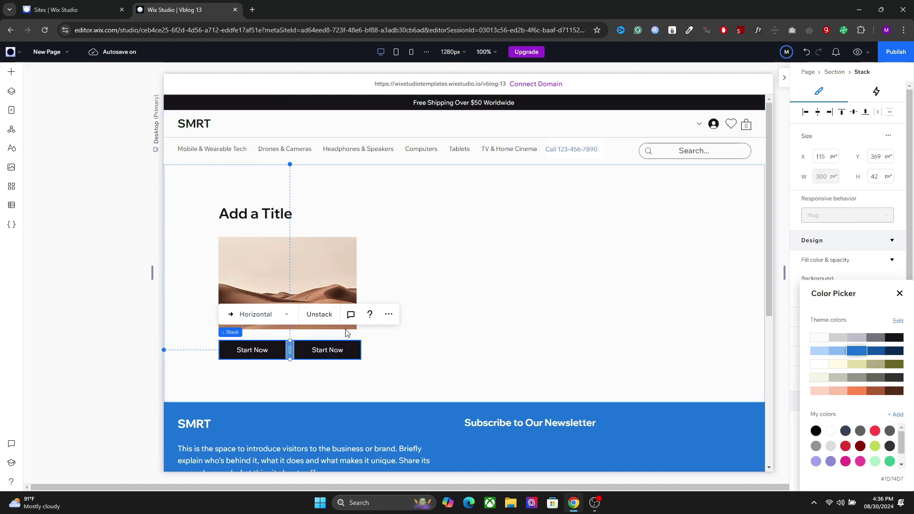
left_click(819, 339)
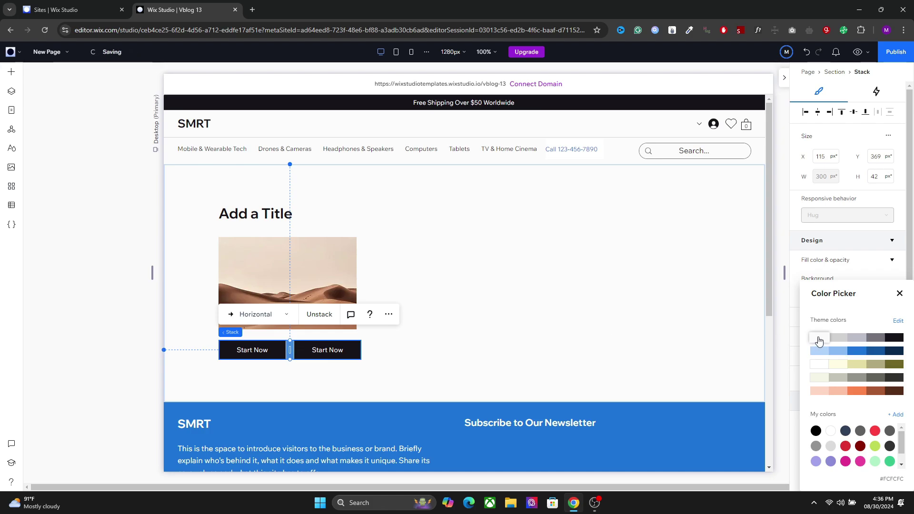
left_click(901, 294)
scroll(841, 337, "down", 3)
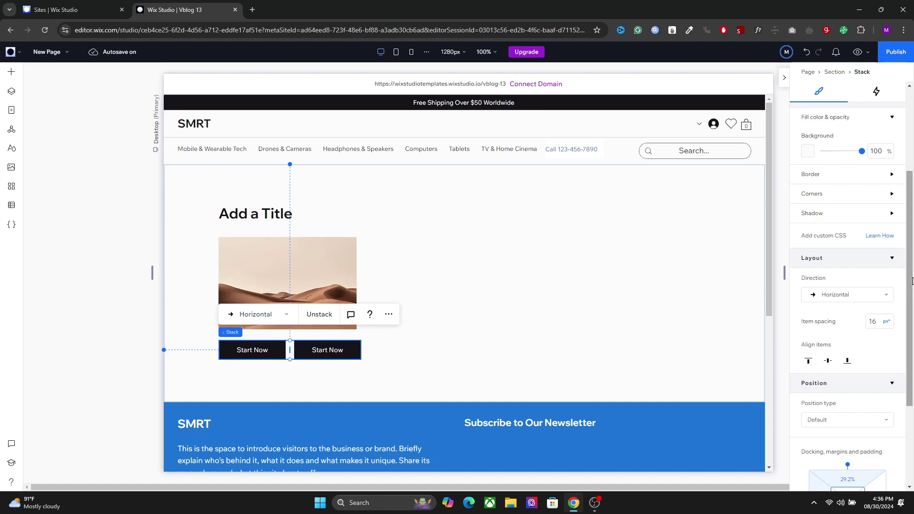
scroll(912, 288, "up", 3)
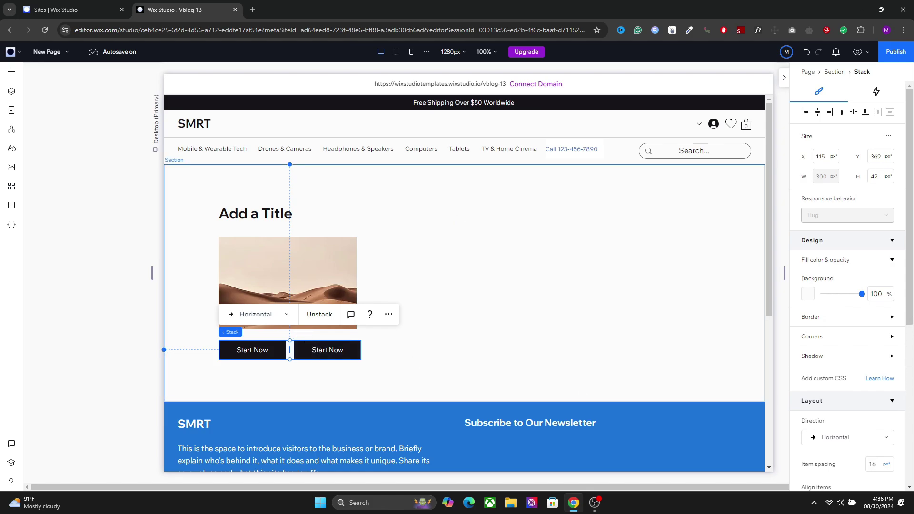
scroll(906, 428, "down", 4)
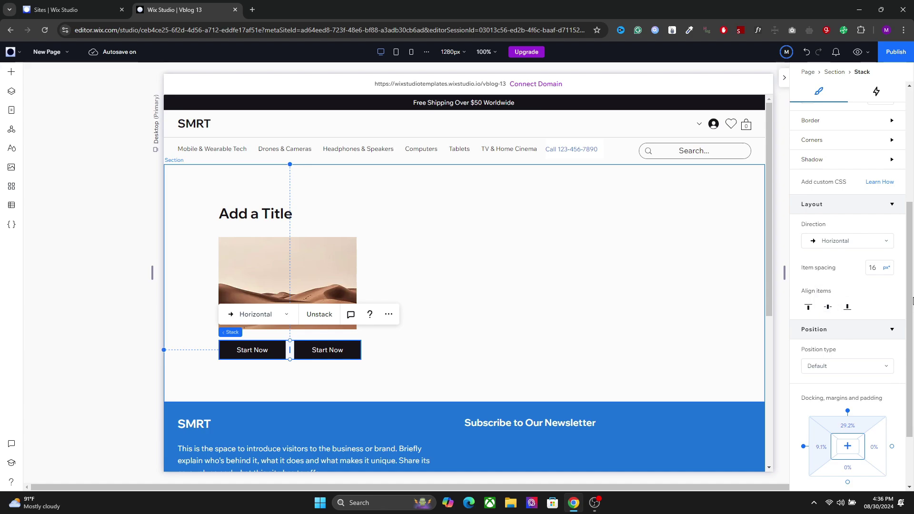
scroll(908, 286, "up", 4)
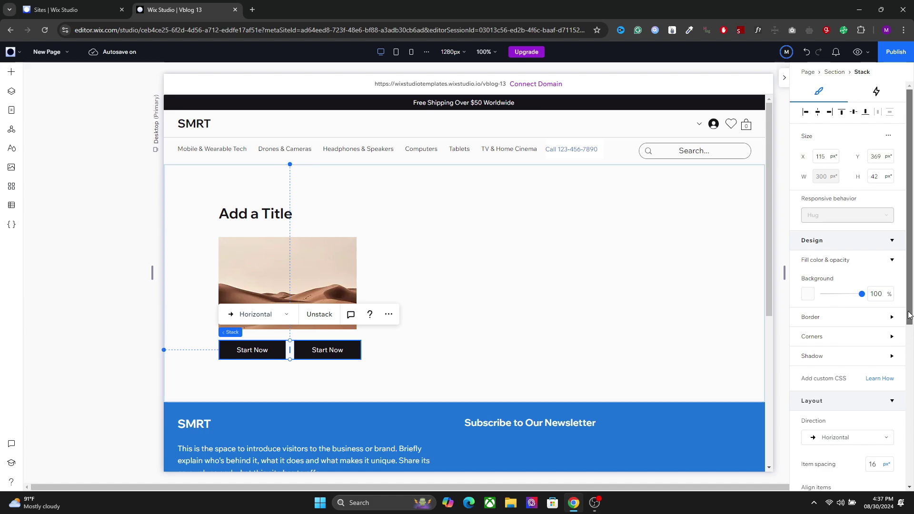
scroll(879, 465, "down", 6)
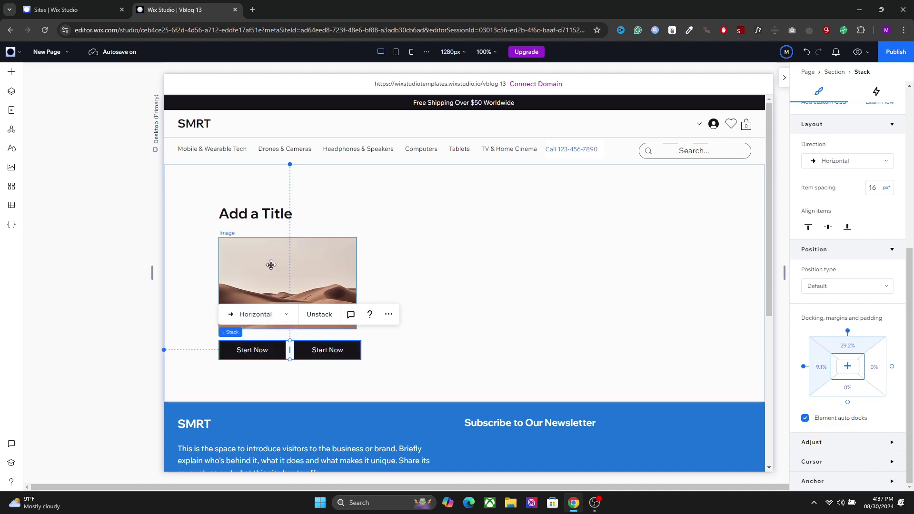
- Select the Start Now button stack and show the page's Layers panel
left_click(460, 288)
left_click(341, 353)
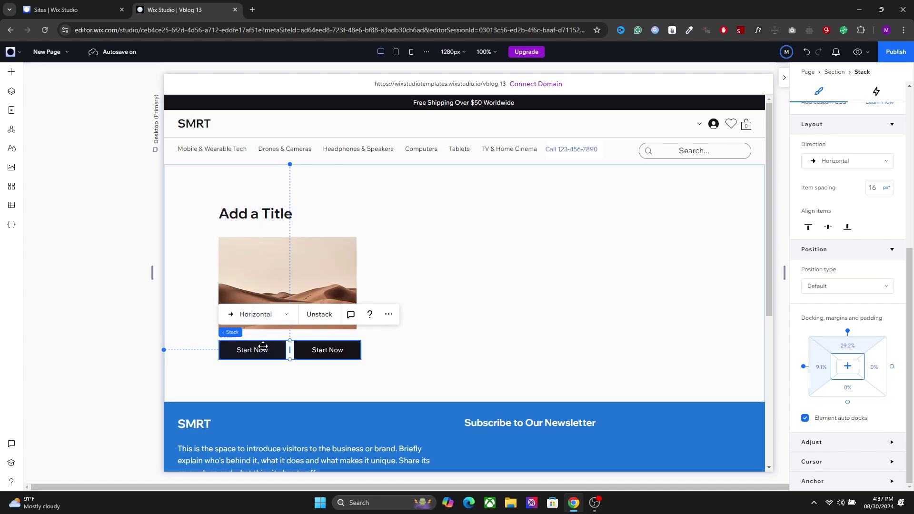
left_click(11, 91)
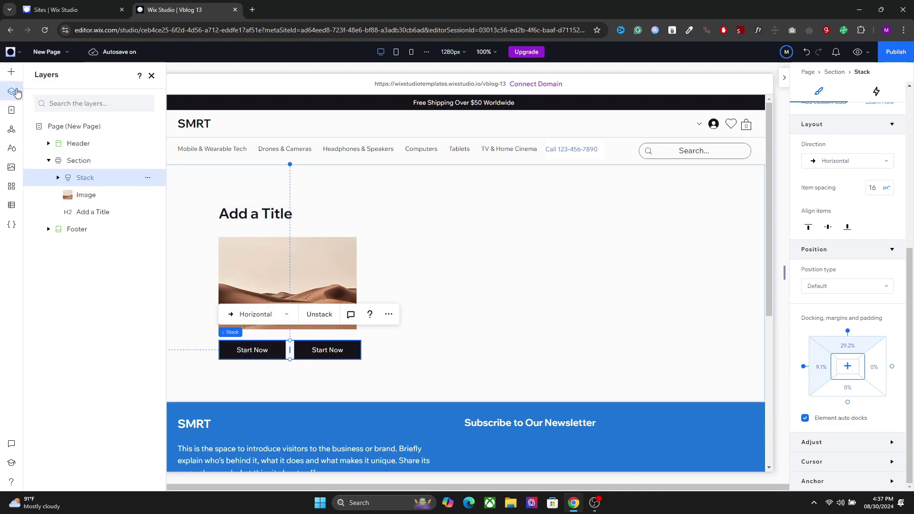
- Wrap the Add a Title, Image and button Stack layers in one vertical stack
left_click(89, 213, "ctrl")
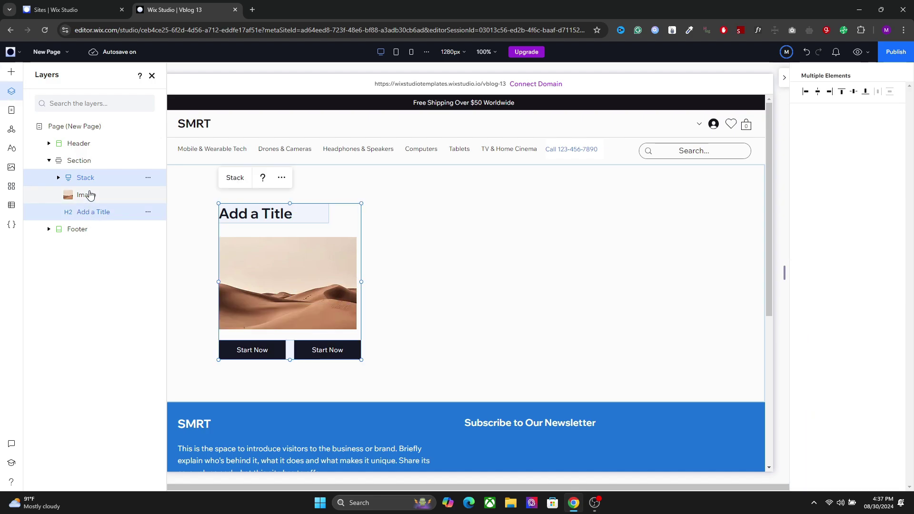
left_click(89, 195, "ctrl")
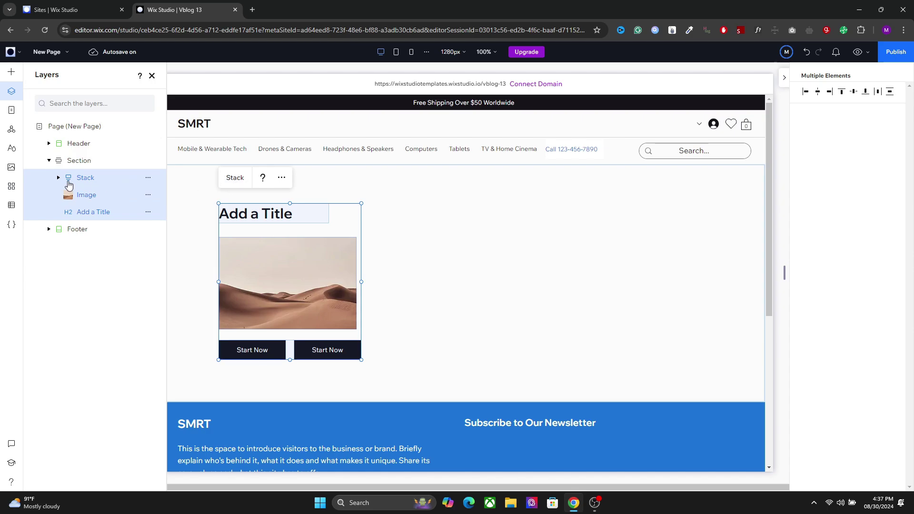
right_click(87, 178)
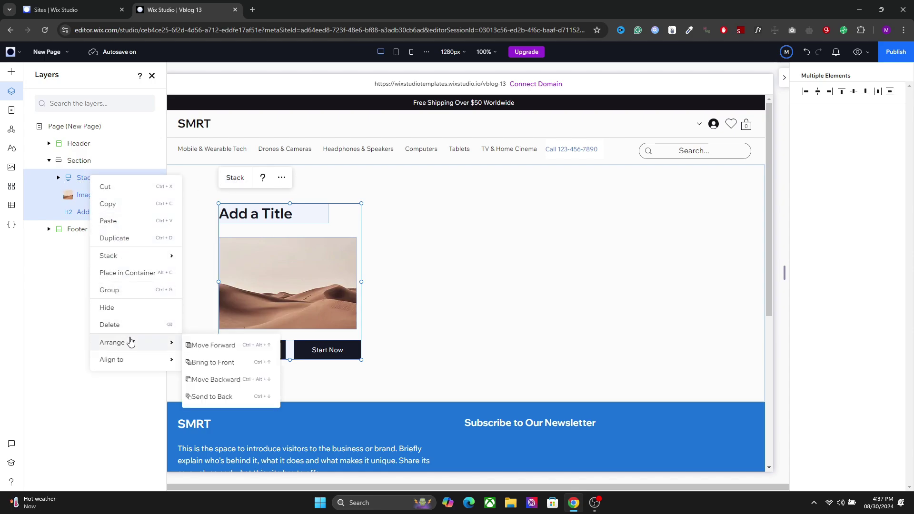
mouse_move(142, 265)
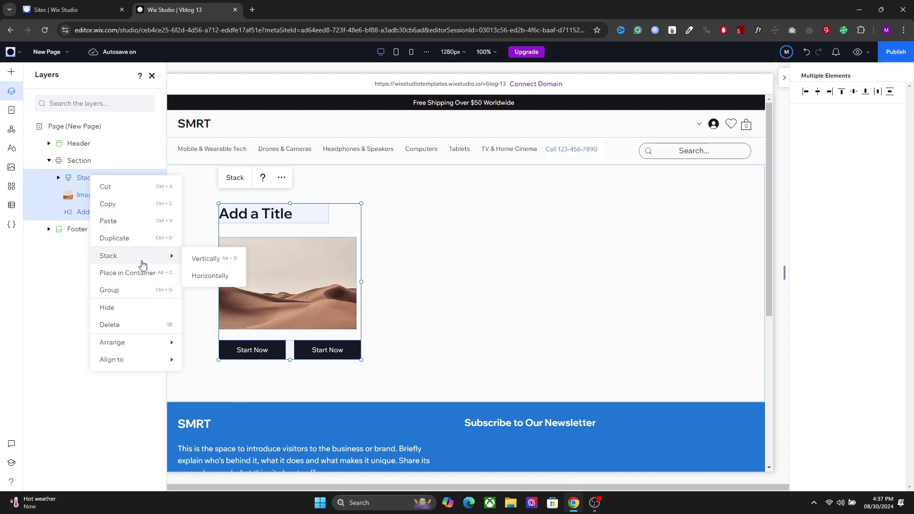
left_click(211, 262)
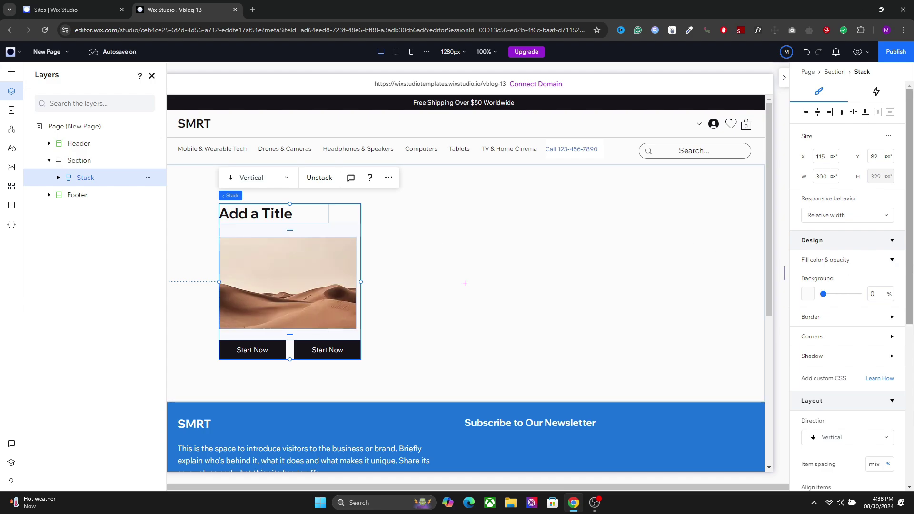
- Set the vertical stack's Item spacing to 20 px
scroll(870, 275, "down", 2)
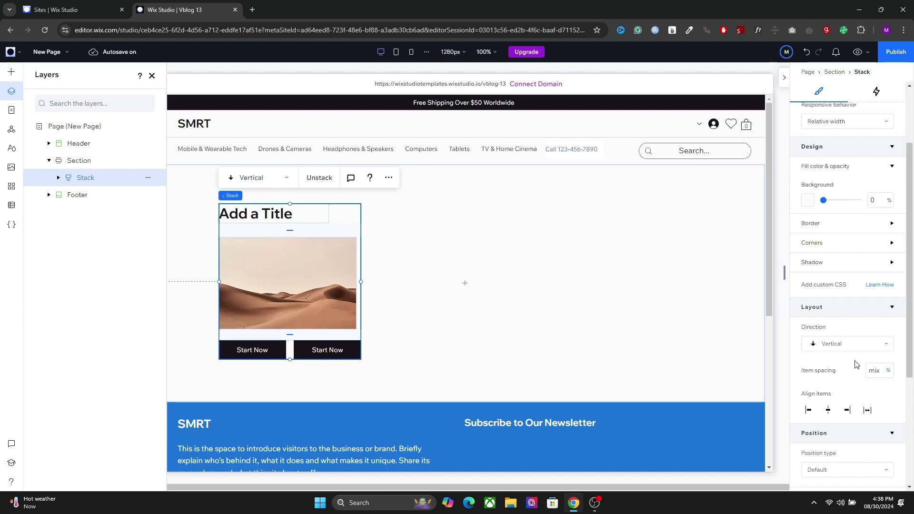
left_click(875, 370)
type("20")
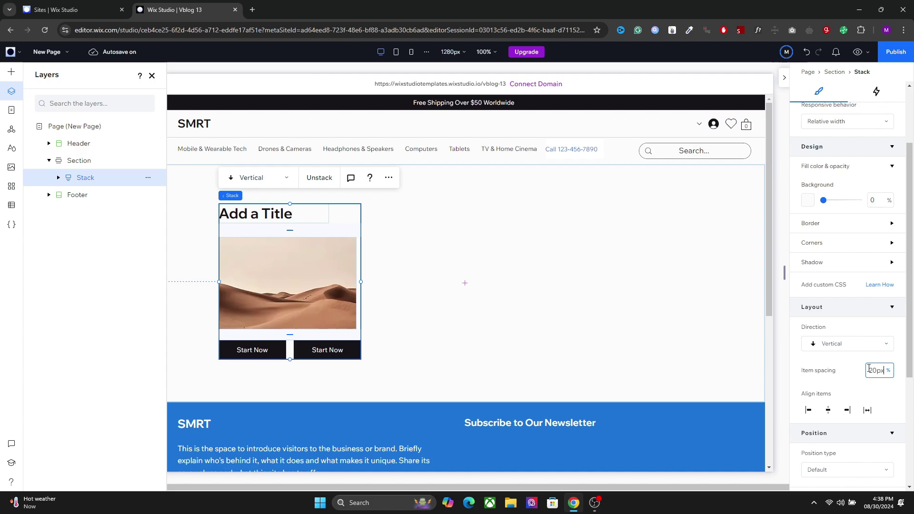
key("Return")
left_click(888, 375)
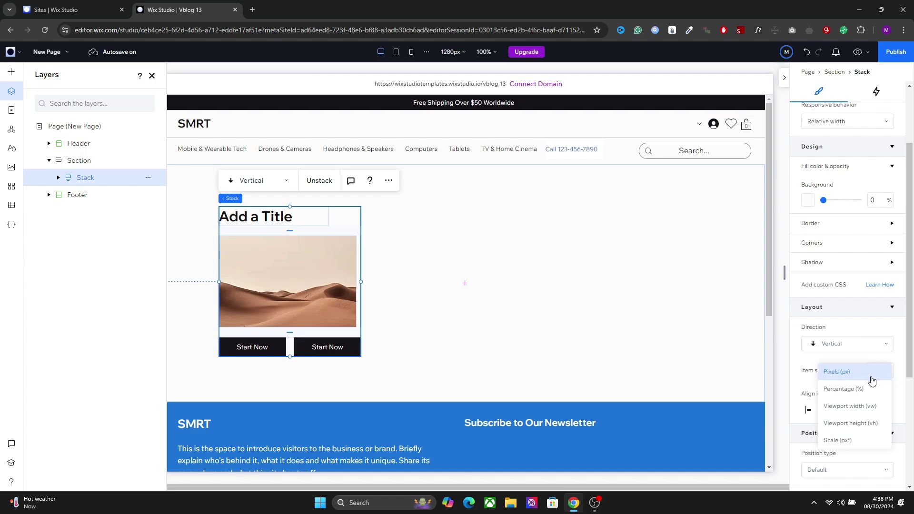
left_click(474, 286)
left_click(391, 249)
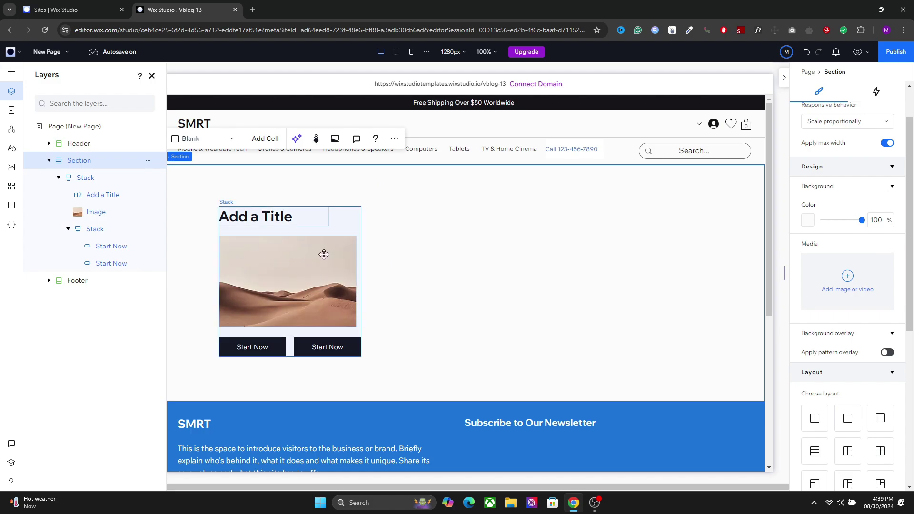
- Confirm both Start Now buttons are set to scale proportionally
left_click(327, 342)
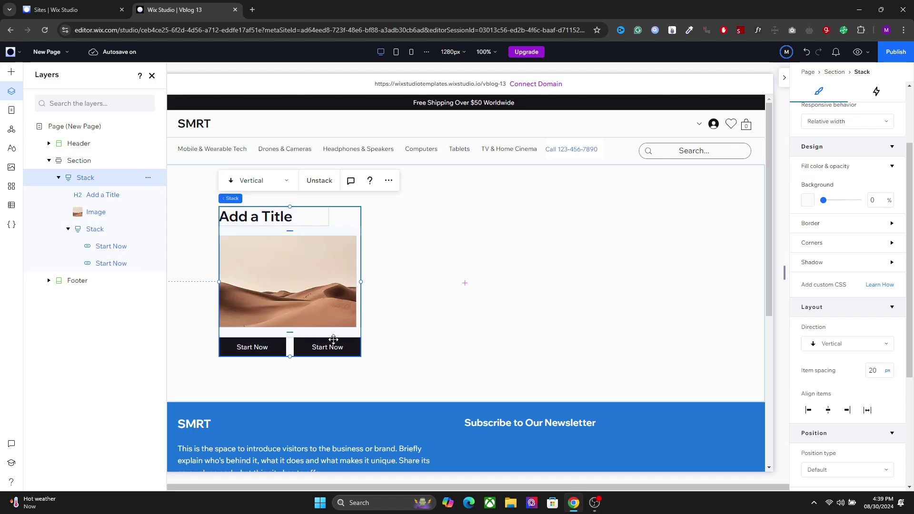
left_click(329, 343)
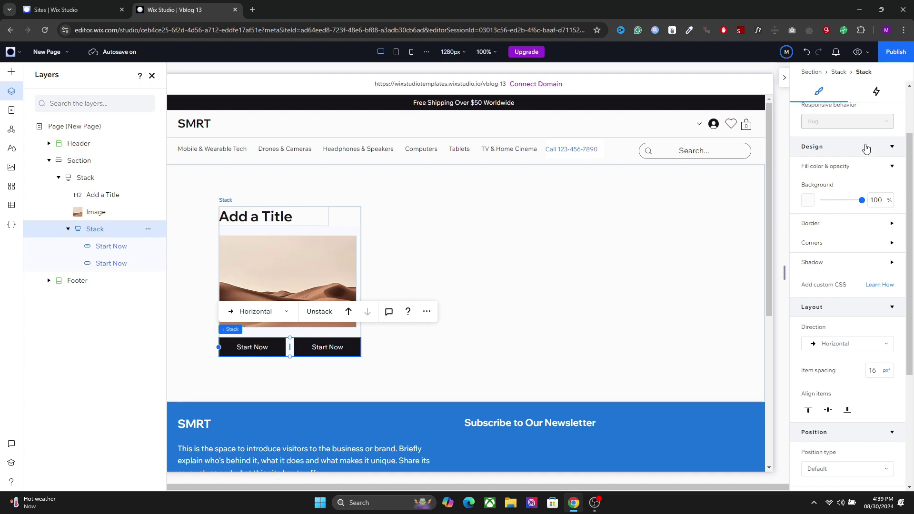
scroll(866, 148, "up", 2)
left_click(333, 347)
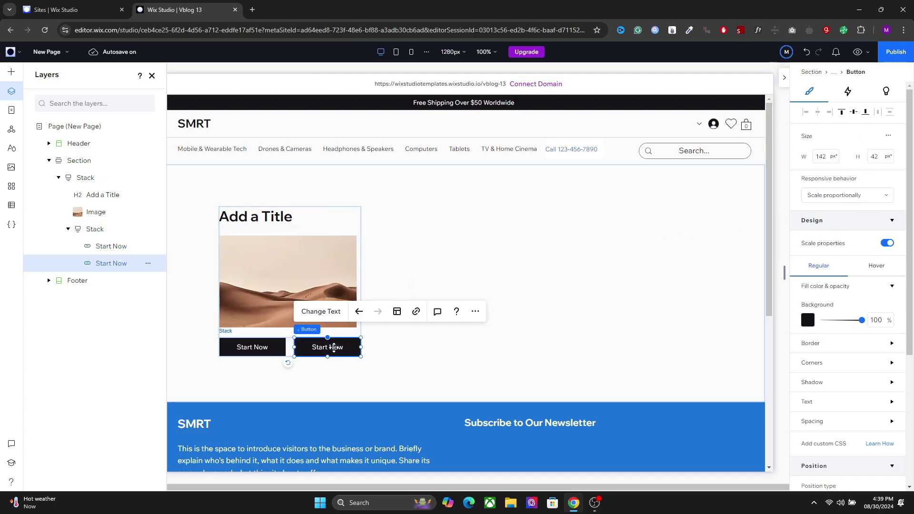
left_click(837, 195)
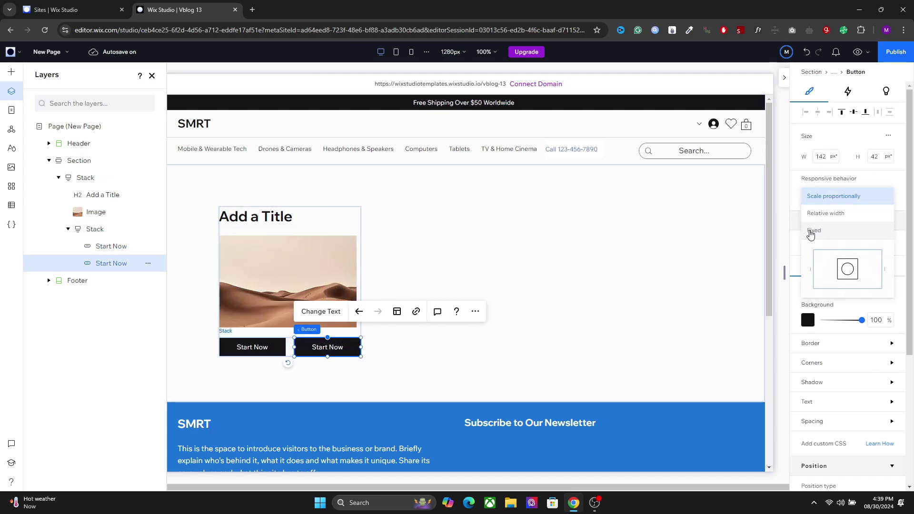
left_click(833, 196)
left_click(257, 347)
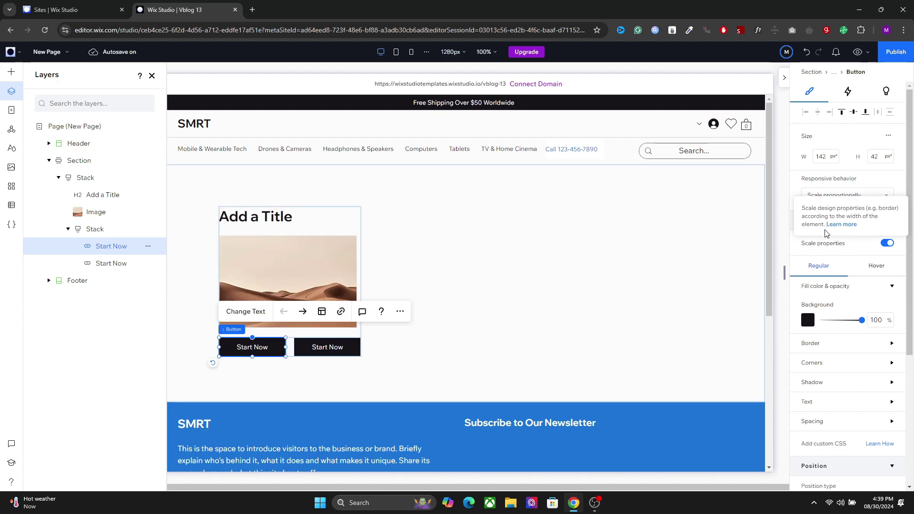
left_click(840, 195)
left_click(839, 233)
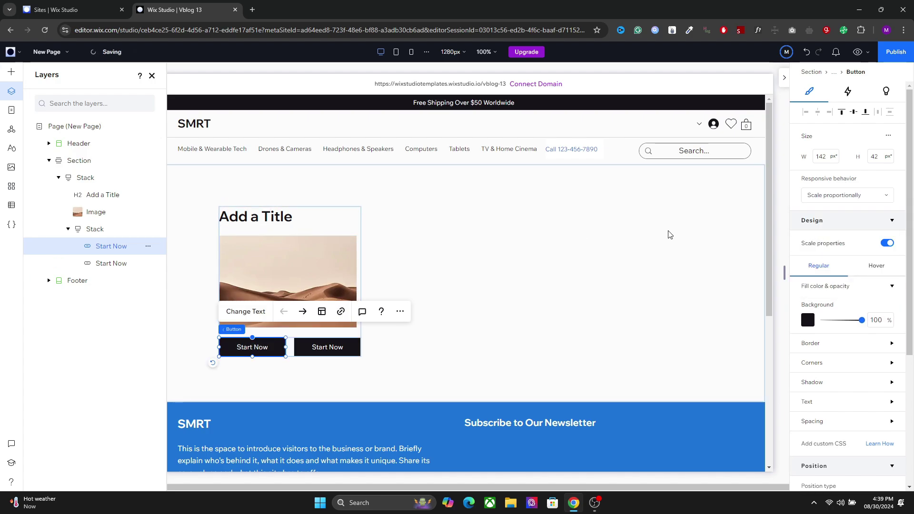
- Set the desert image's responsive behaviour to Scale proportionally
left_click(279, 264)
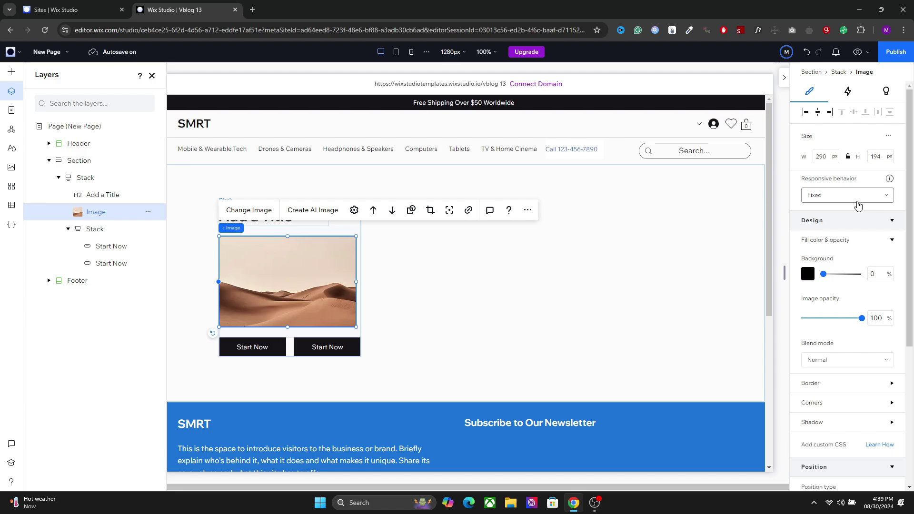
left_click(832, 196)
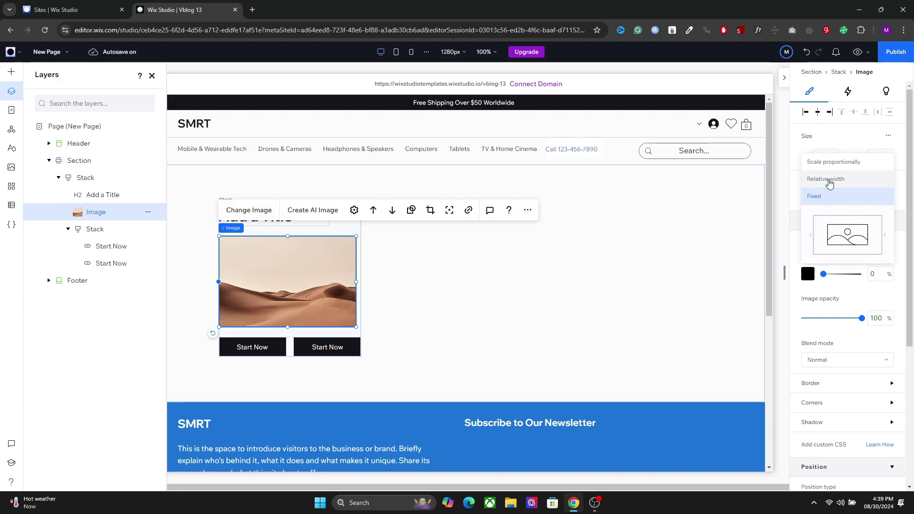
left_click(834, 162)
- Confirm the title scales proportionally with font size bounded between 35px and 20px
left_click(433, 244)
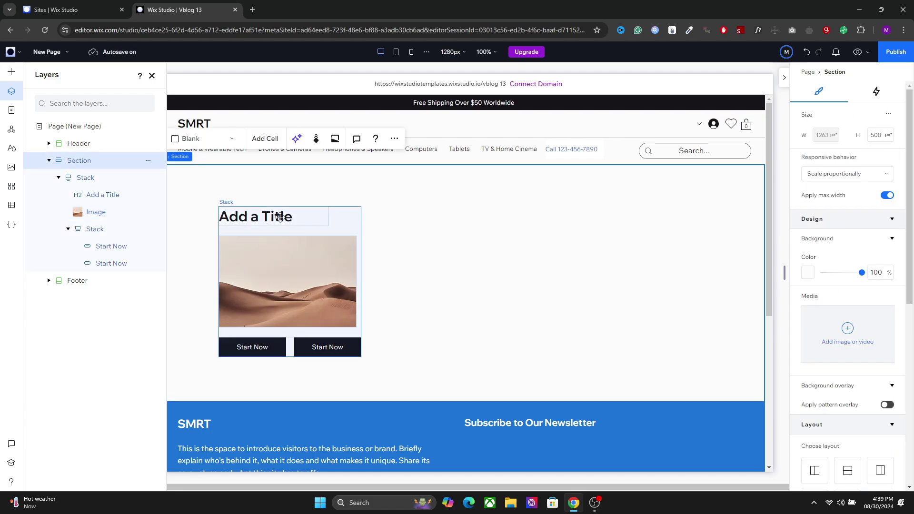
left_click(280, 217)
left_click(280, 217)
left_click(833, 197)
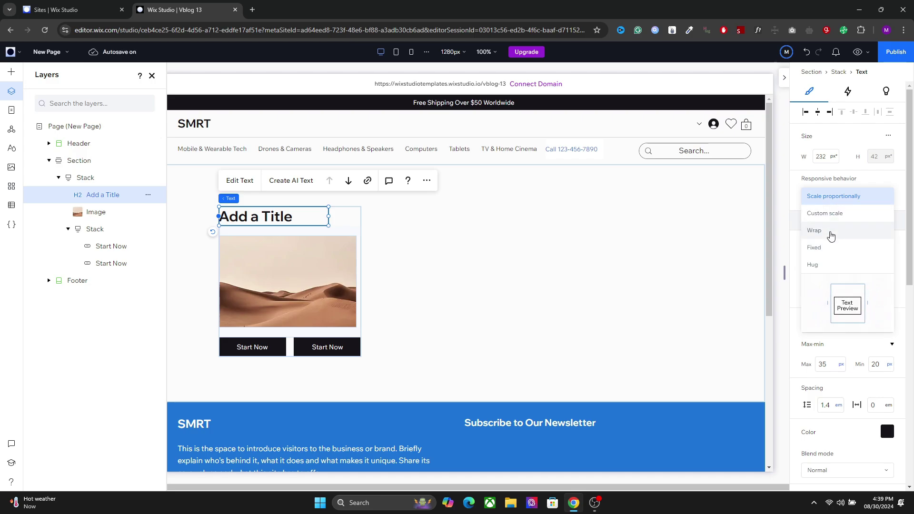
left_click(834, 196)
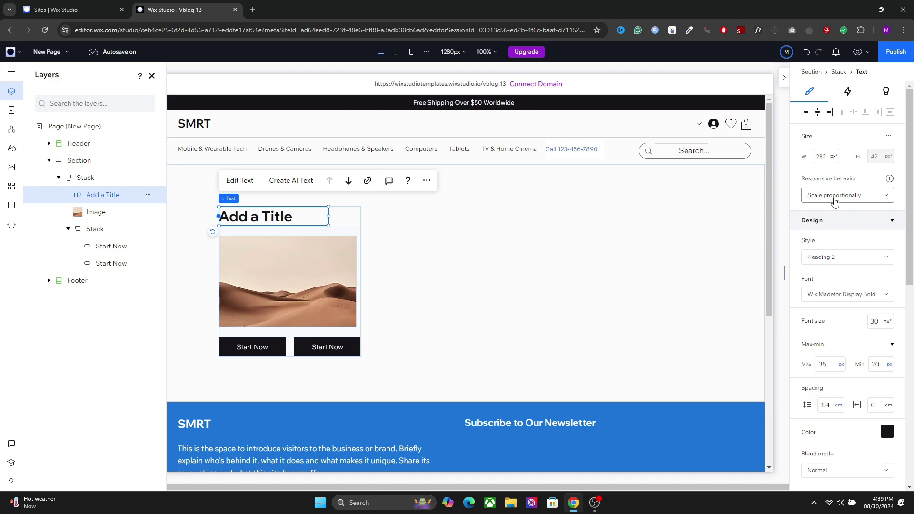
left_click(835, 201)
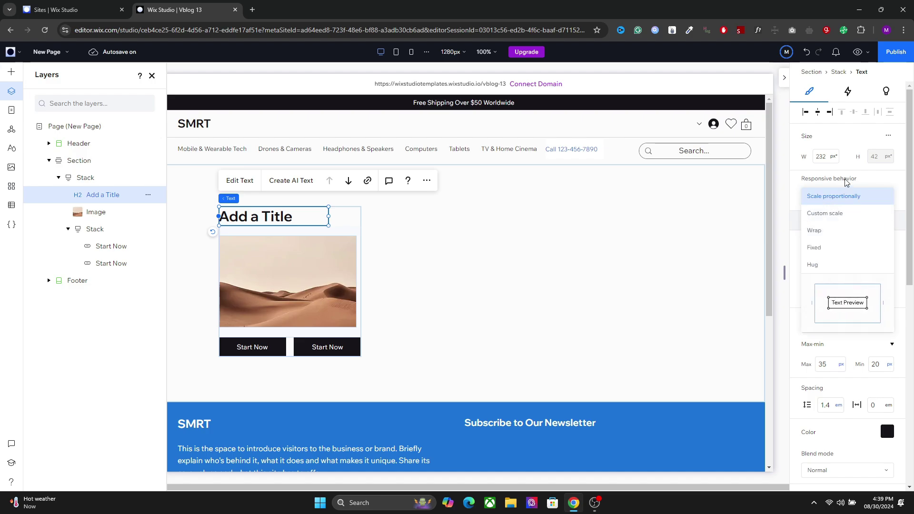
left_click(846, 182)
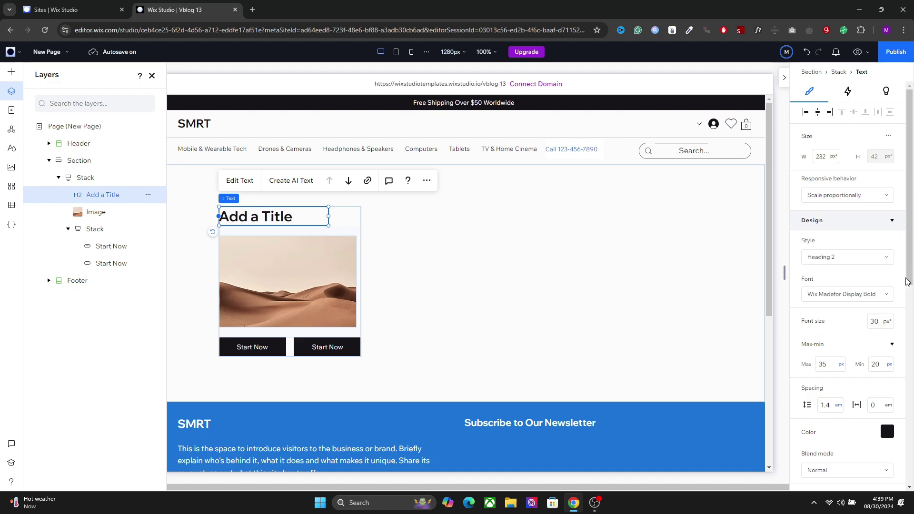
scroll(907, 281, "down", 2)
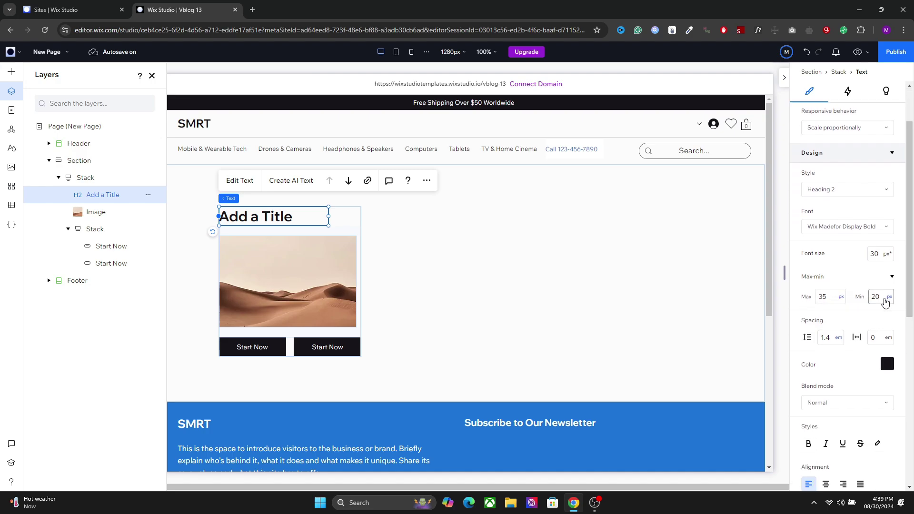
- Switch to the 768px Tablet breakpoint and select the section
left_click(398, 54)
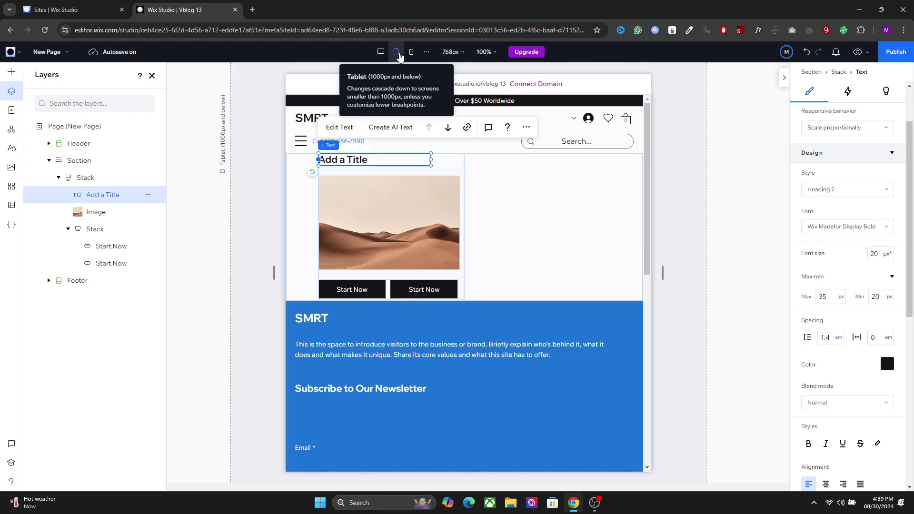
left_click(415, 223)
left_click(495, 217)
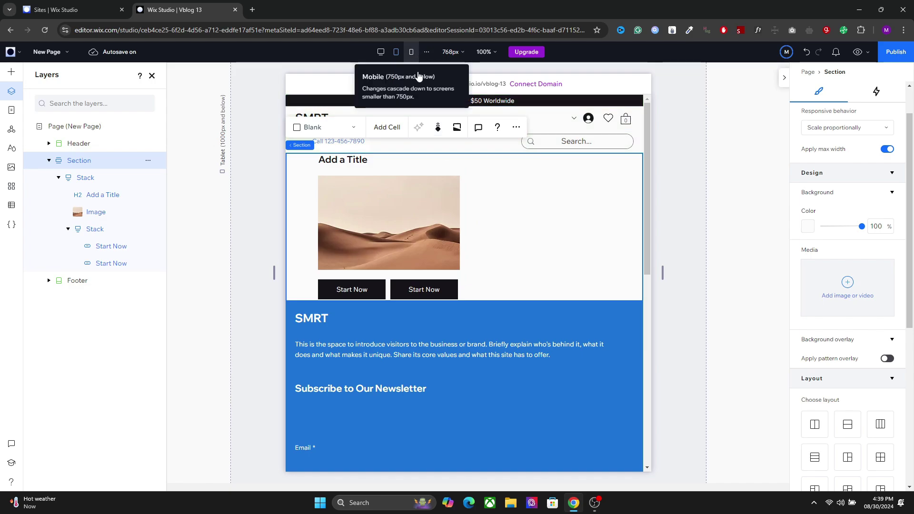
- In the Mobile view, widen the outer stack so the image spans the screen
left_click(412, 51)
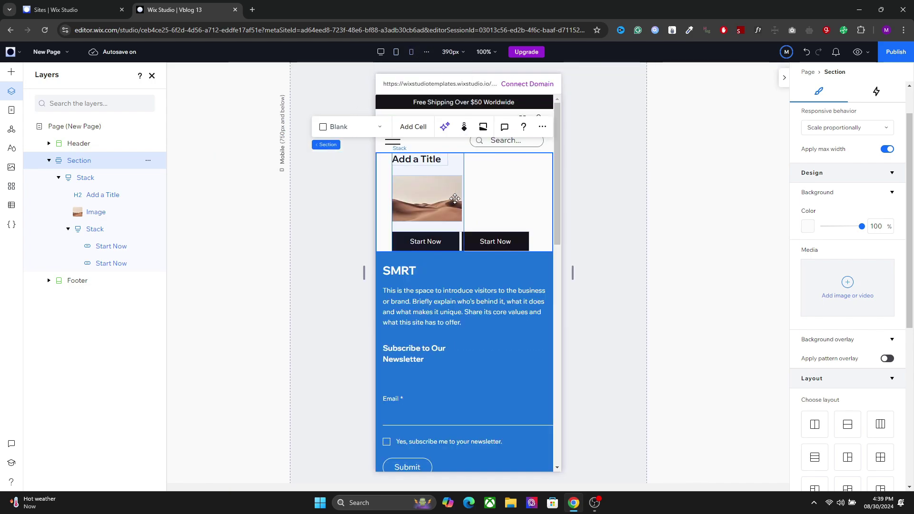
left_click(453, 195)
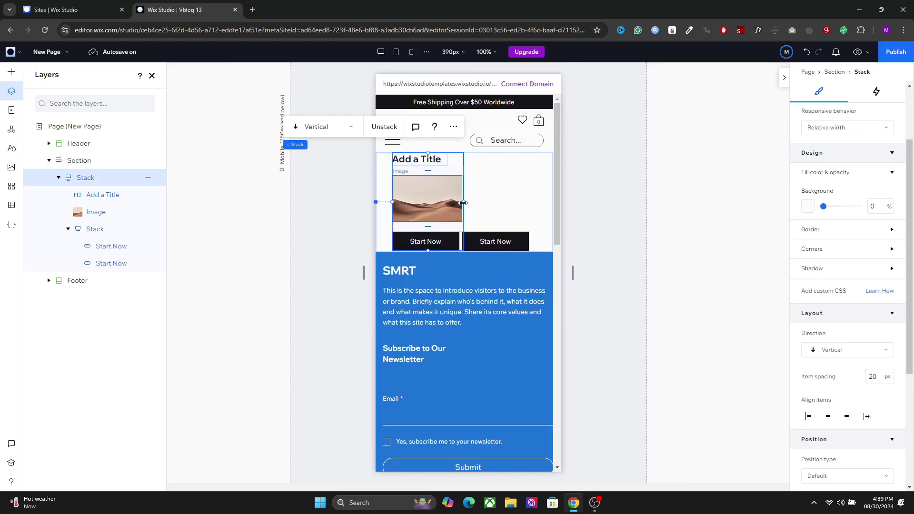
left_click_drag(463, 203, 543, 203)
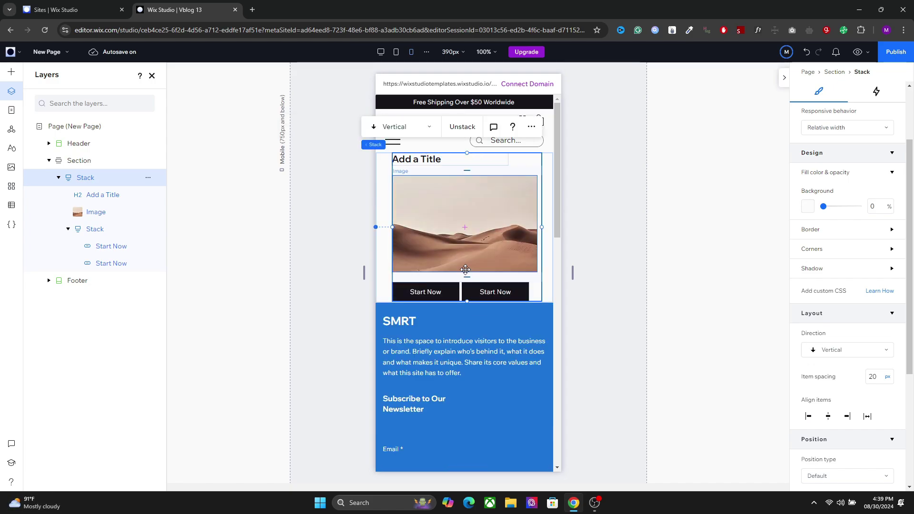
- Set the buttons stack's direction to Vertical so the Start Now buttons stack
left_click(457, 290)
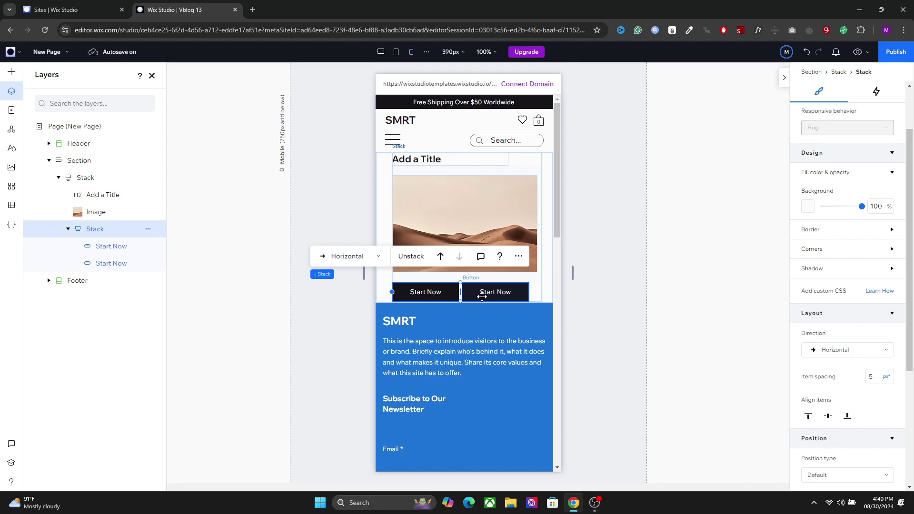
left_click(362, 259)
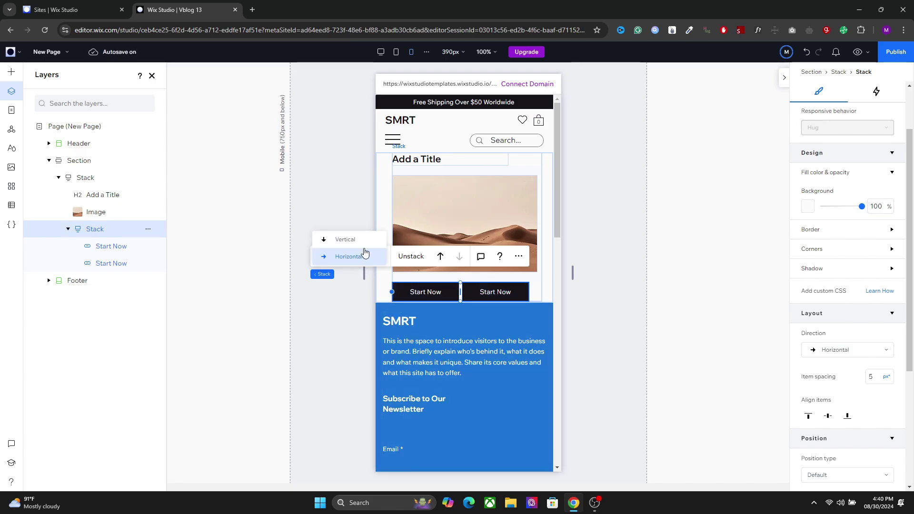
left_click(364, 255)
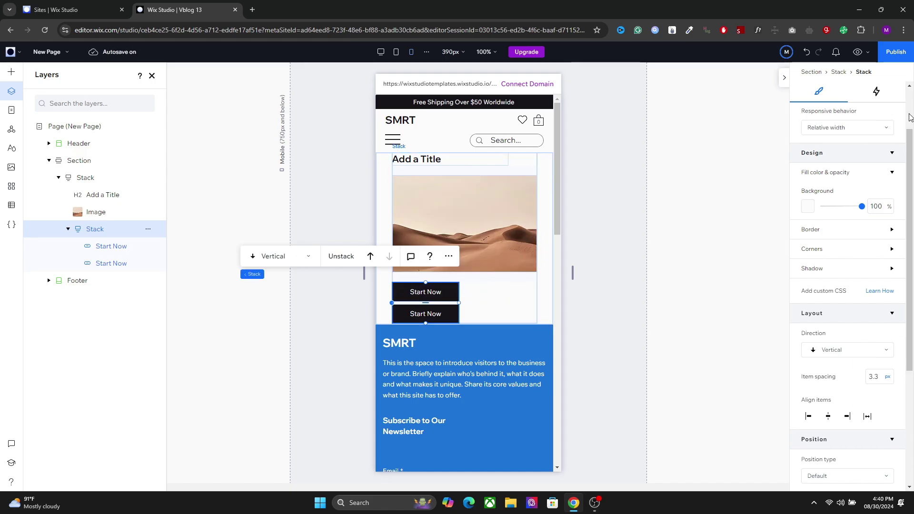
- Align the buttons stack and outer stack items to center on mobile, with item spacing in %
scroll(909, 118, "up", 2)
left_click(817, 112)
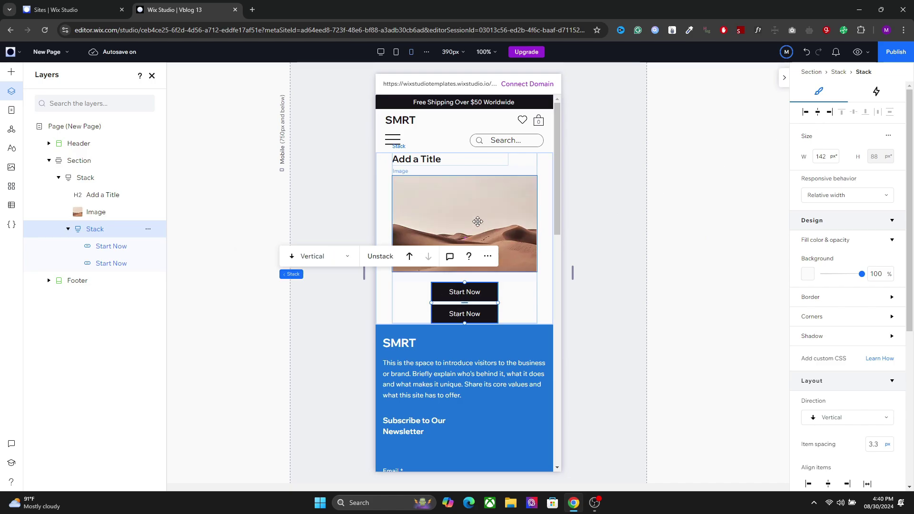
left_click(478, 221)
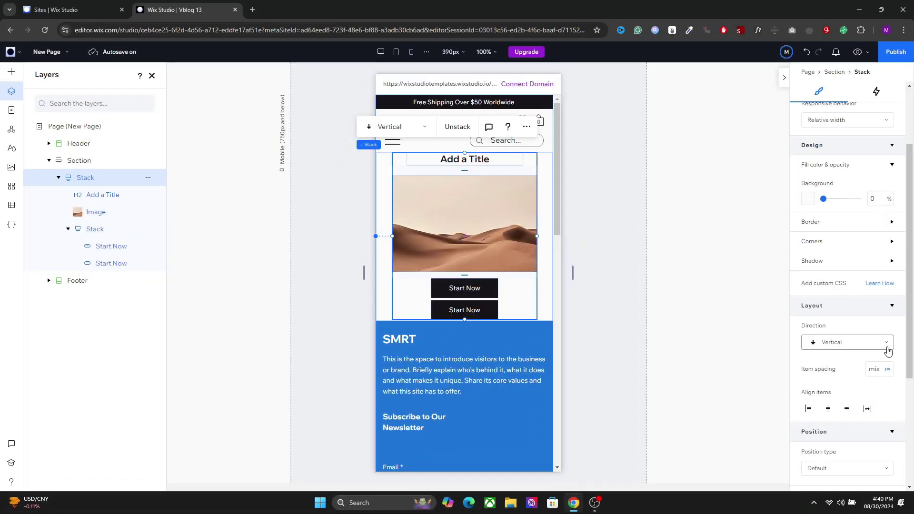
left_click(888, 370)
left_click(848, 376)
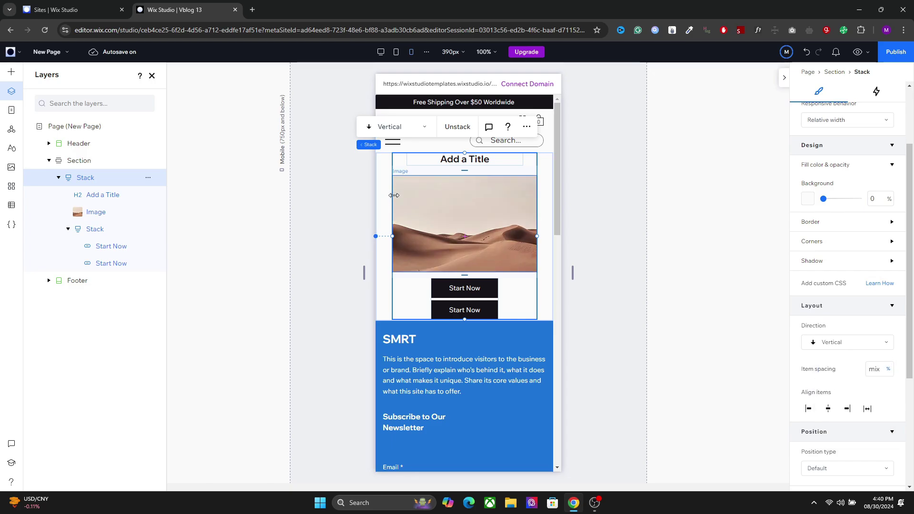